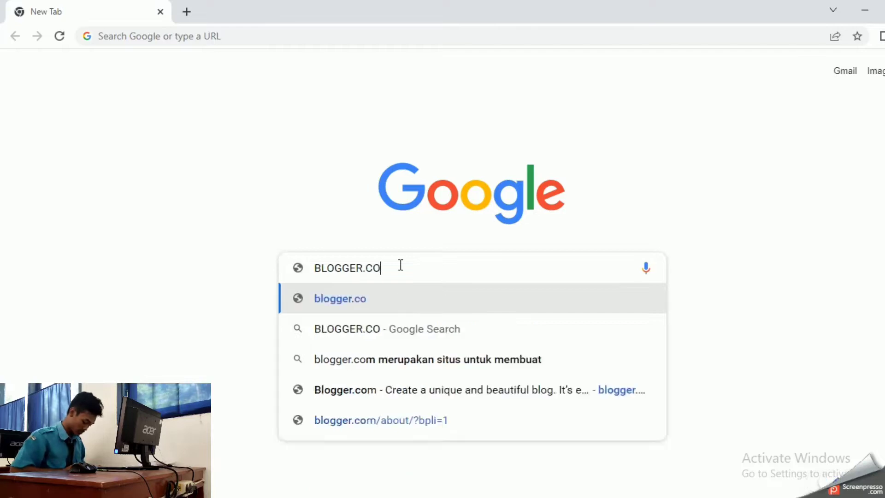
Load blogger.com and start creating a new blog, reaching the Google sign-in page
key("Return")
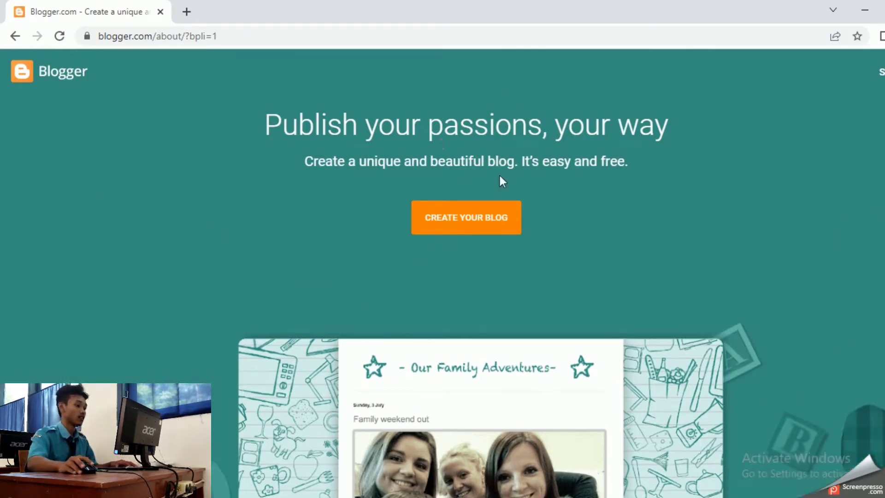
scroll(492, 178, "down", 2)
scroll(507, 221, "up", 2)
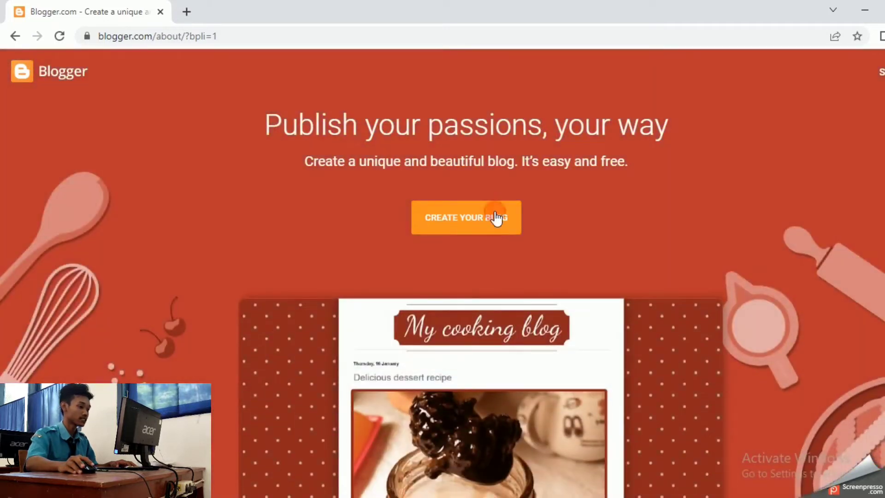
left_click(496, 218)
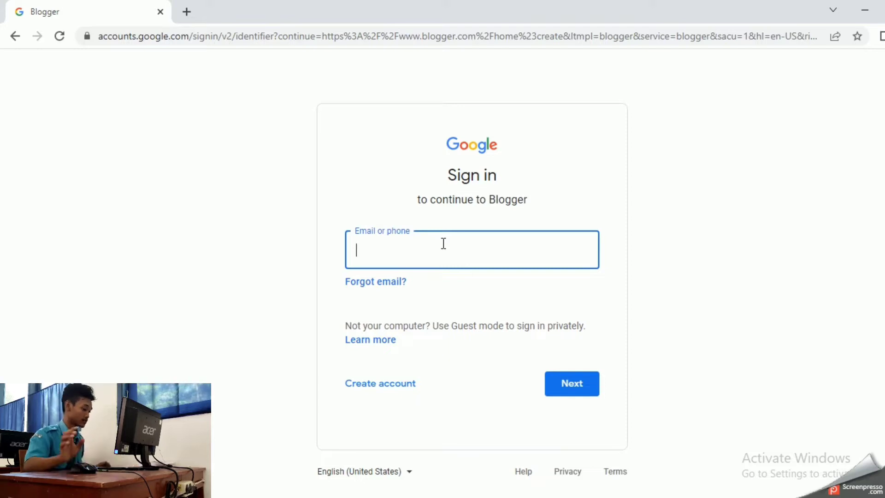
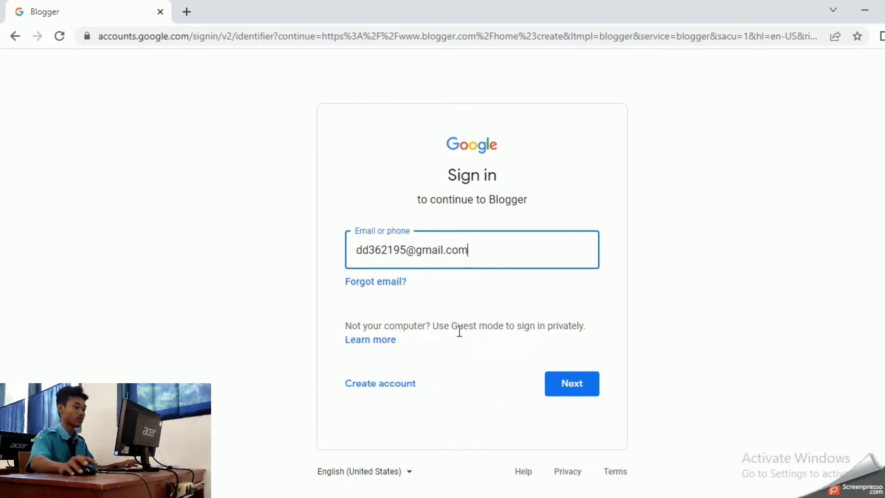
Sign in with the Google account's Gmail address and its password
left_click(569, 383)
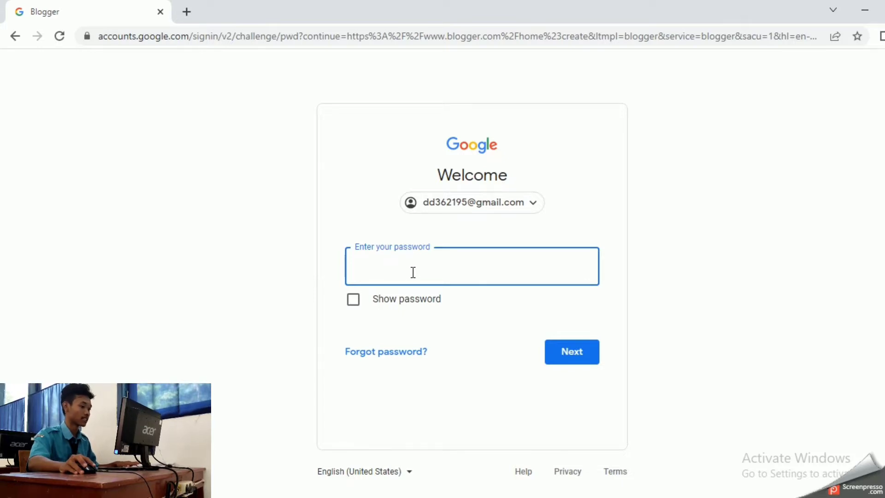
type("•••")
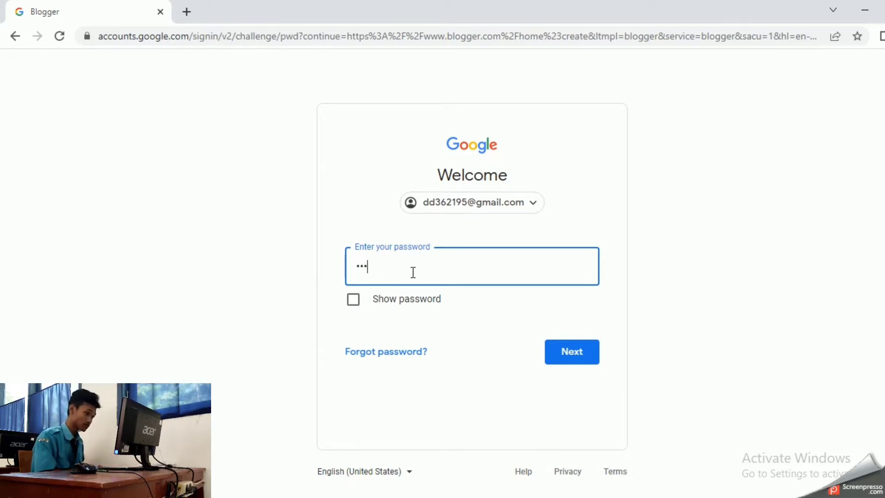
type("•")
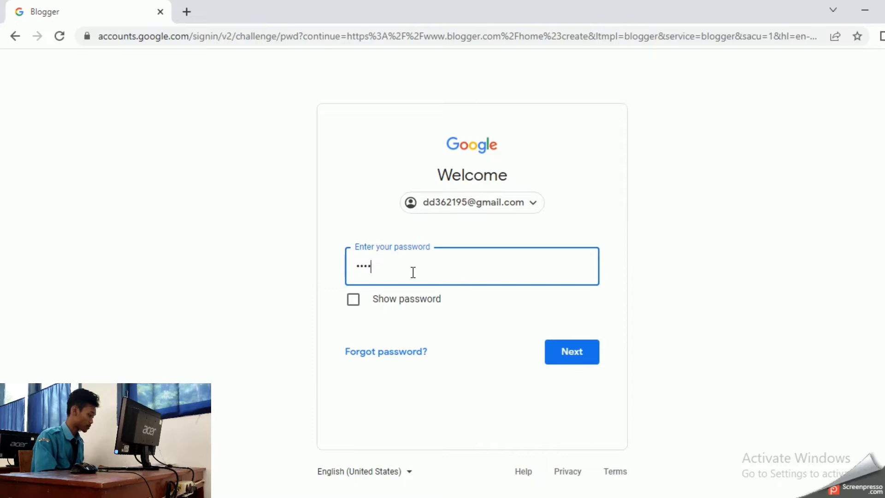
type("•••")
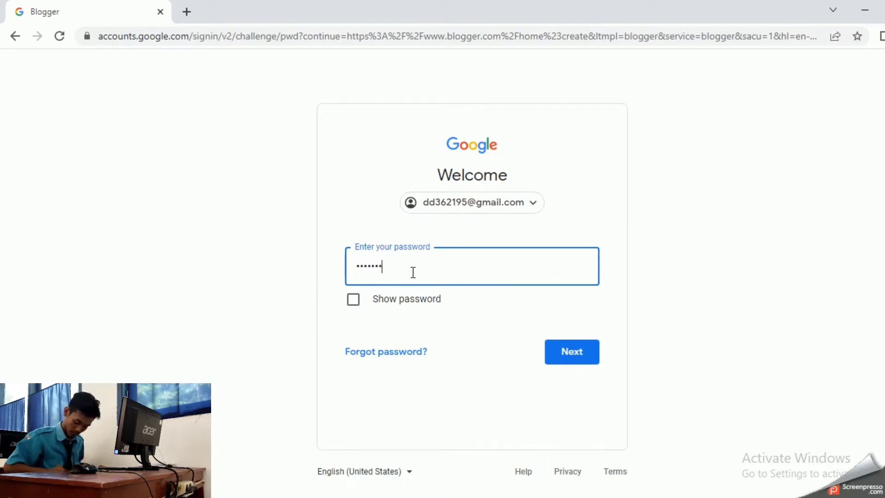
type("••")
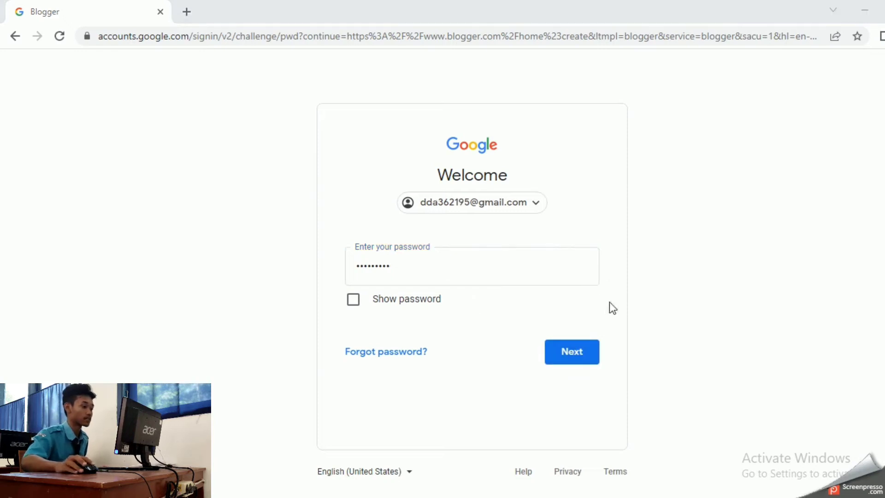
left_click(586, 347)
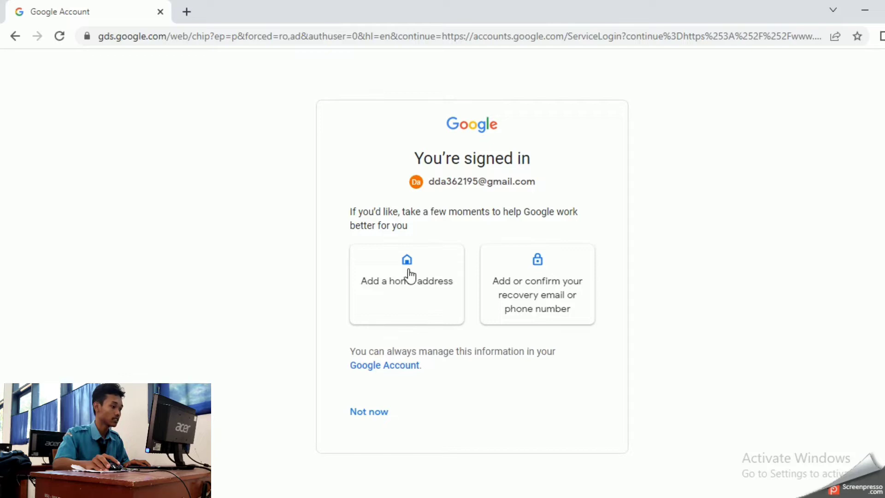
Save a suggested home address to the Google account and finish the post-sign-in prompt
left_click(420, 284)
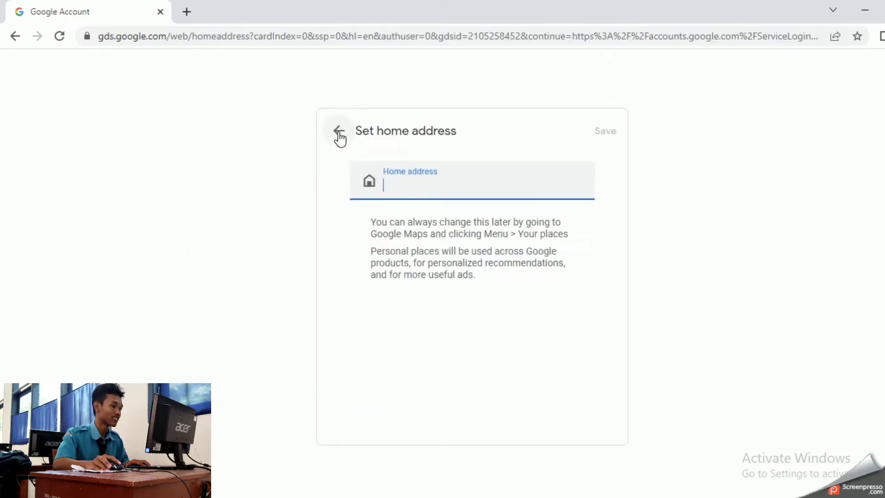
type("11")
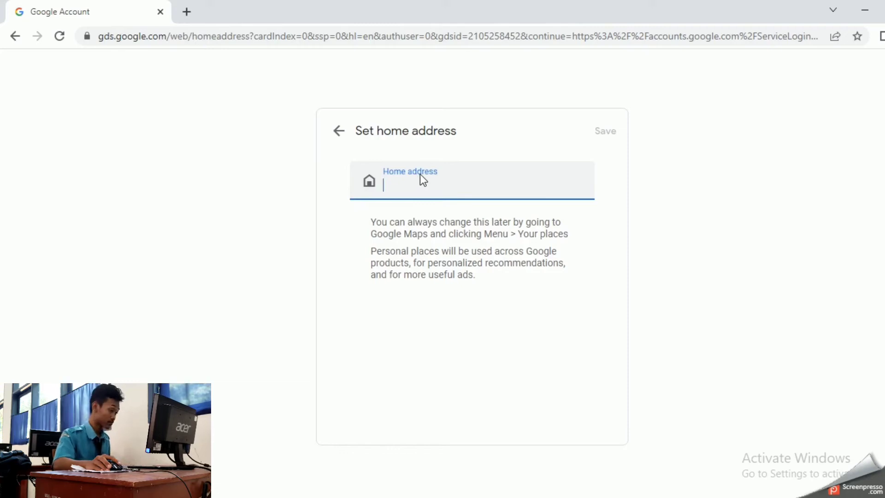
type("11")
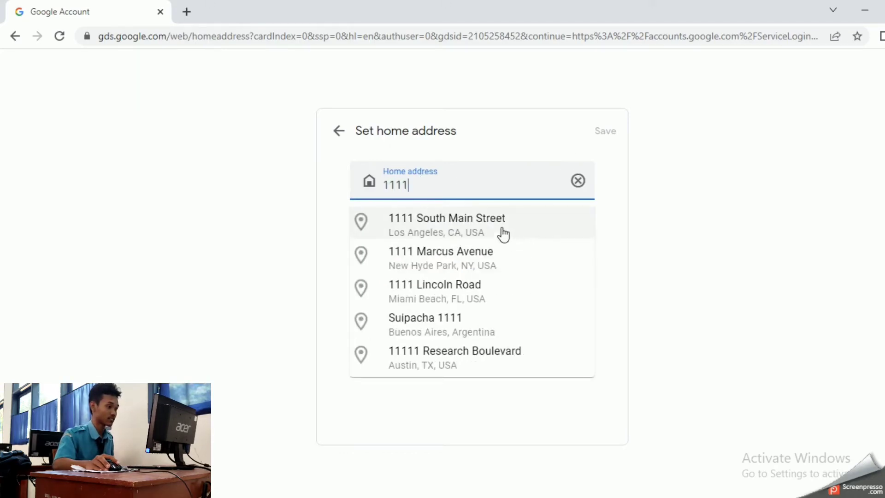
left_click(498, 226)
left_click(606, 131)
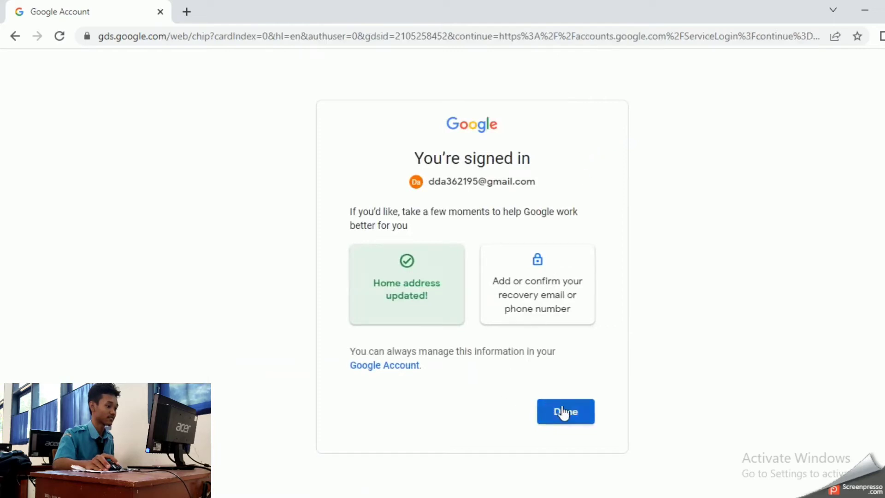
left_click(564, 414)
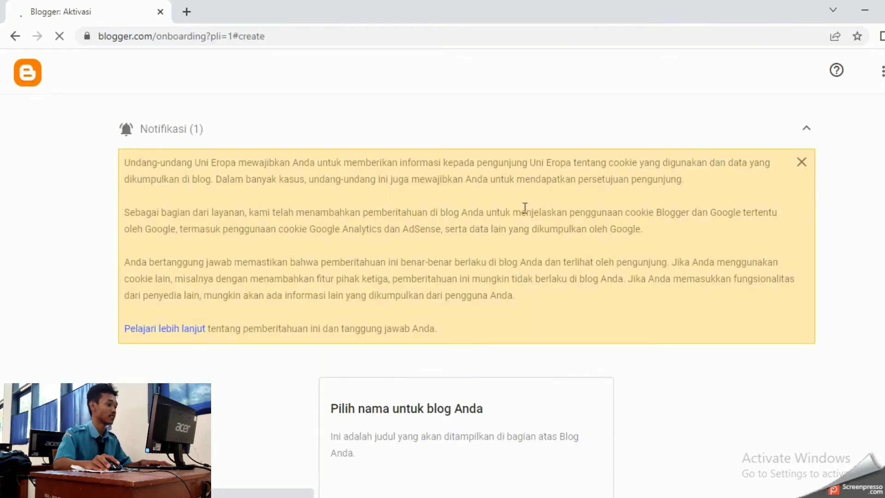
Enter 'Arifal Blog' in the Judul field and proceed with BERIKUTNYA
scroll(685, 137, "down", 3)
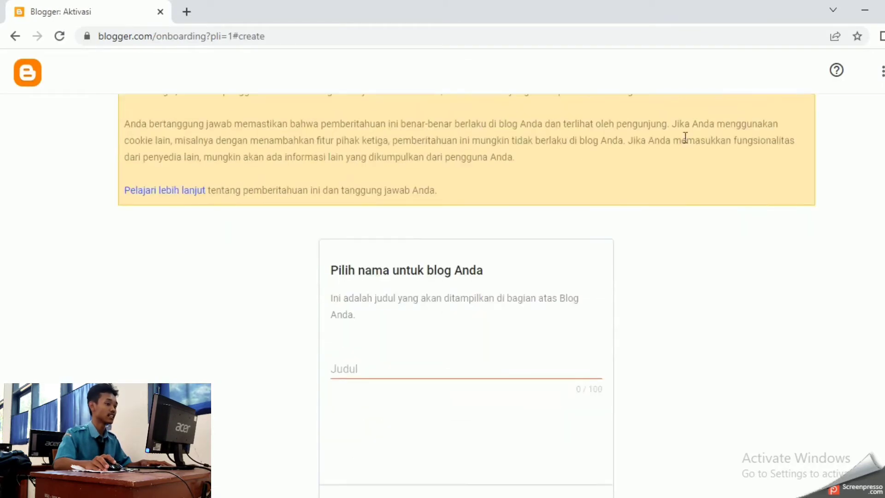
scroll(686, 137, "down", 1)
scroll(684, 140, "up", 3)
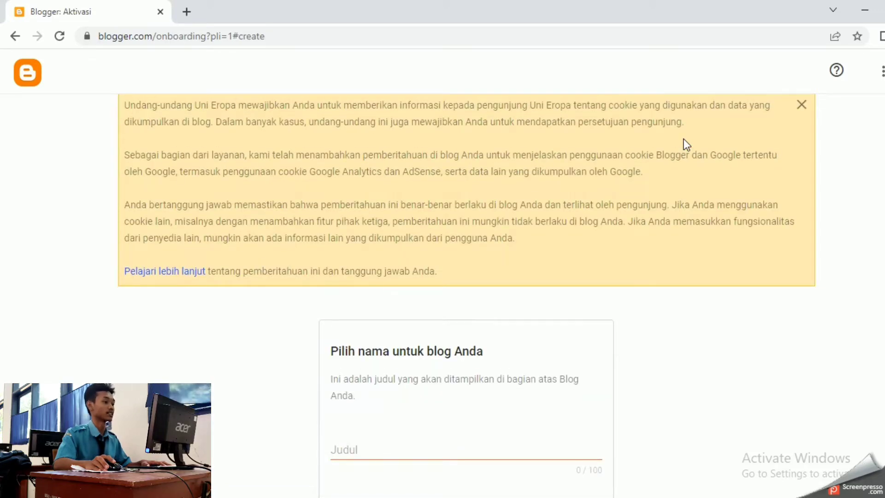
scroll(684, 139, "down", 3)
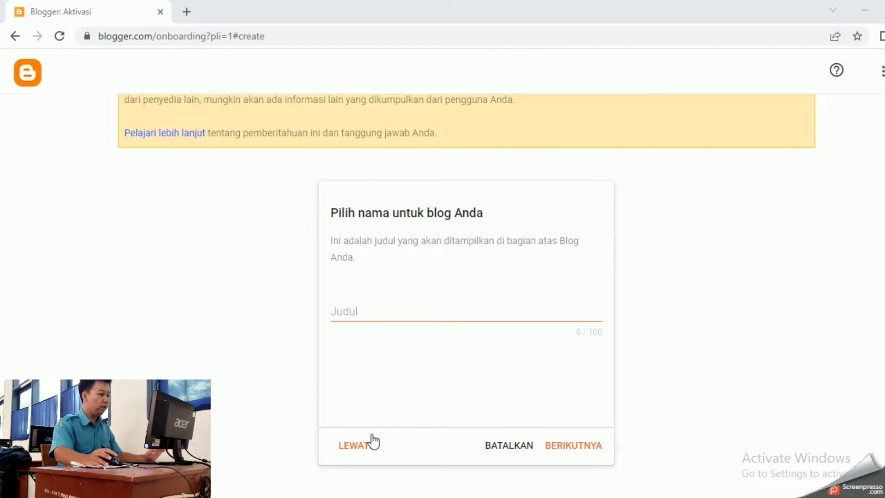
left_click(414, 303)
type("a")
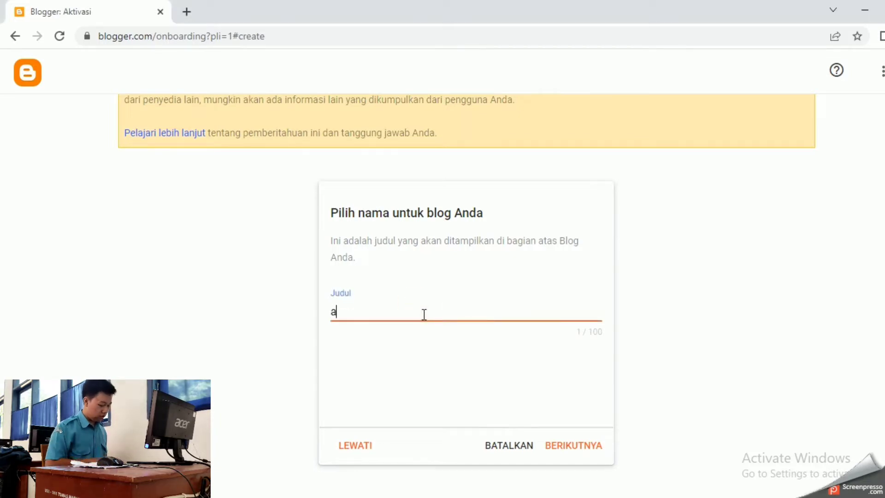
key("BackSpace")
type("Ar")
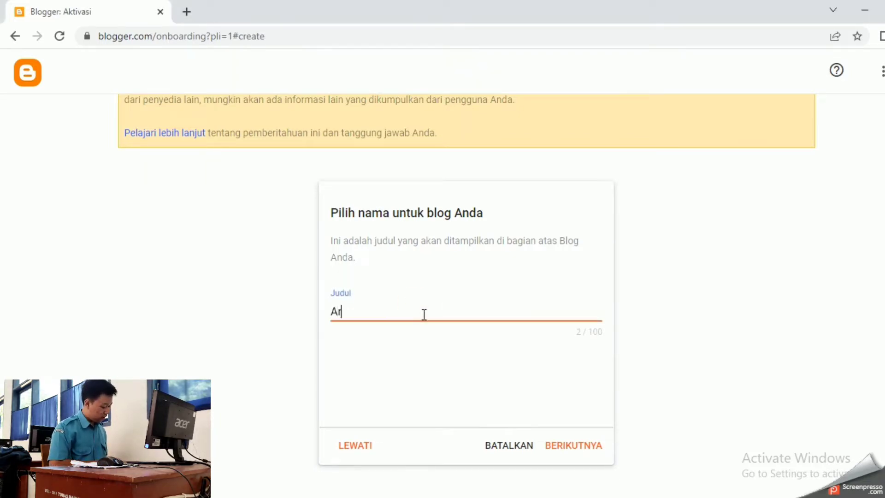
type("ifal")
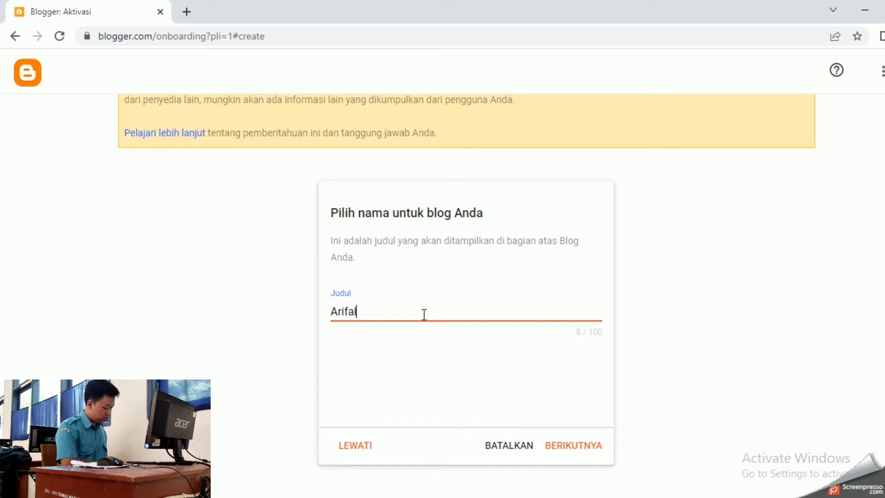
type(" Bloh")
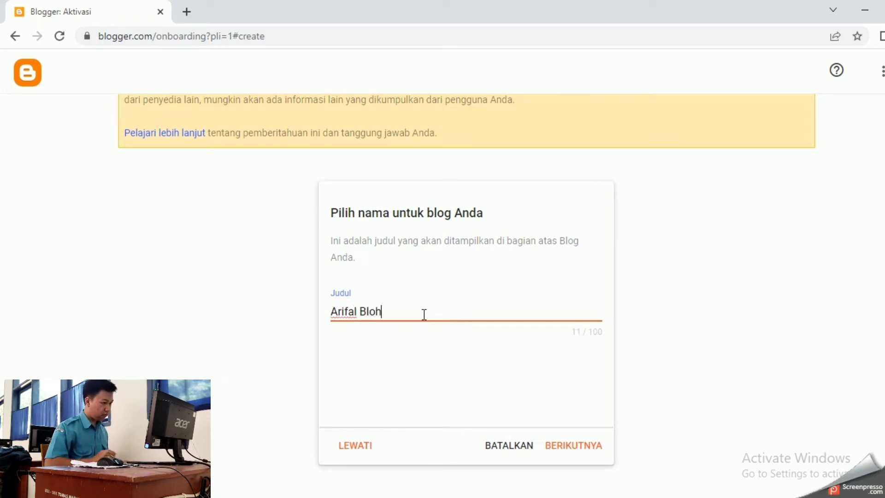
key("BackSpace")
type("g")
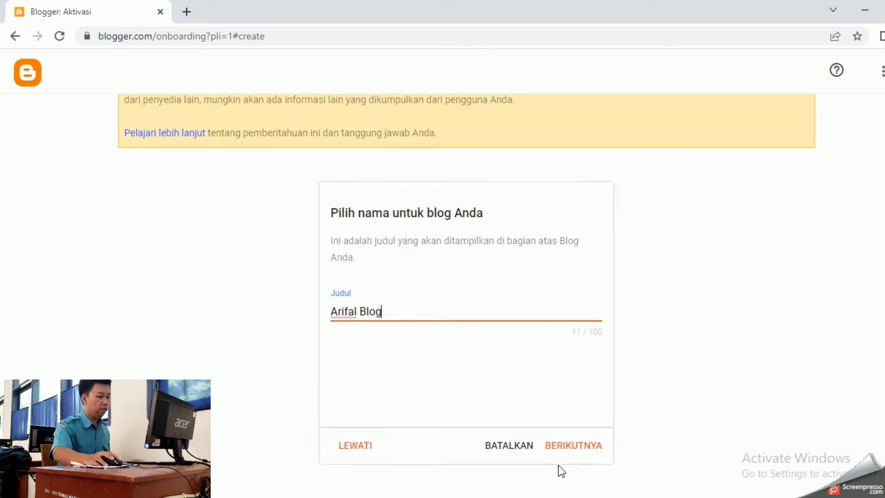
left_click(574, 447)
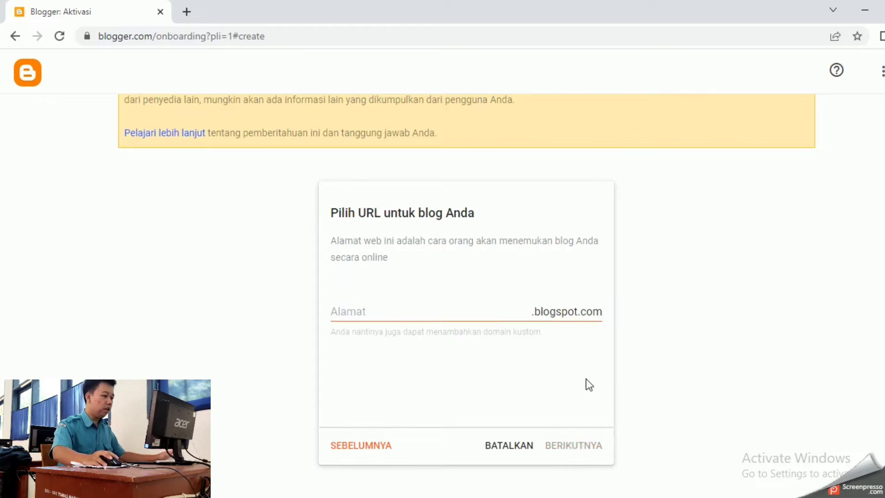
Set the available blog address arifaladiatama.blogspot.com and continue
left_click(510, 308)
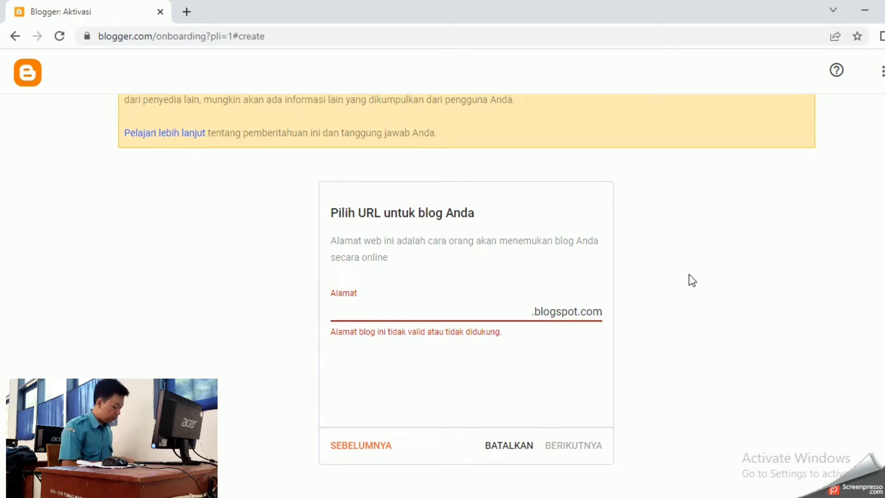
type("arifal")
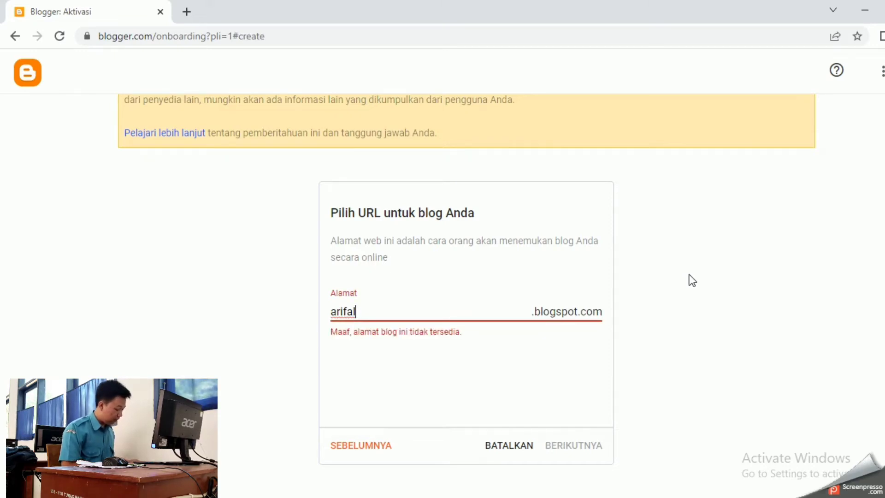
type("adiatama")
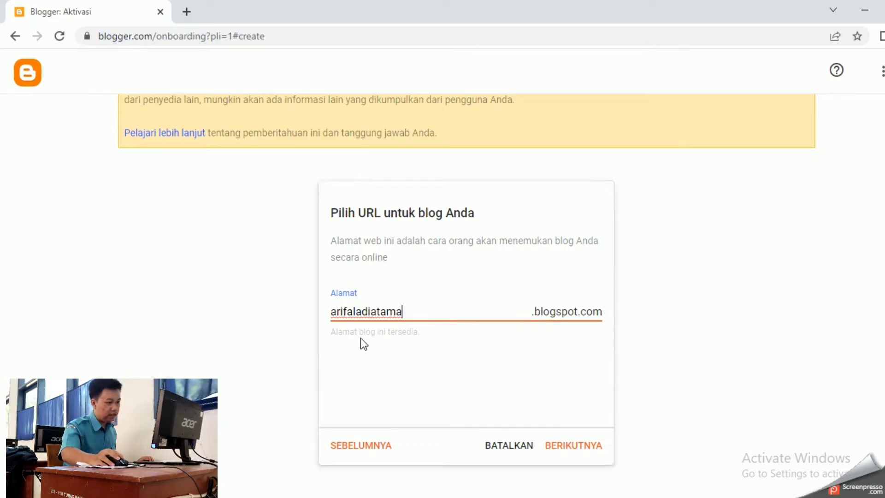
left_click(586, 446)
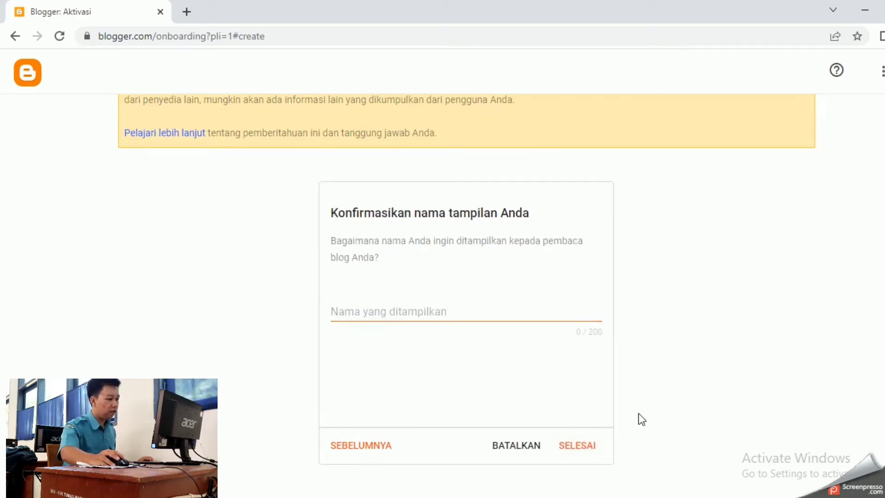
Enter the author's full name as the display name and finish with SELESAI
left_click(475, 313)
left_click(576, 289)
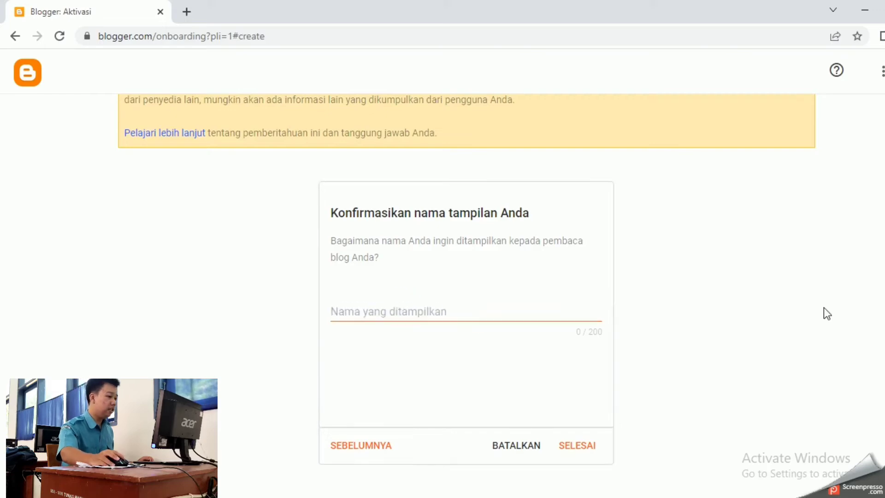
right_click(488, 256)
left_click(450, 310)
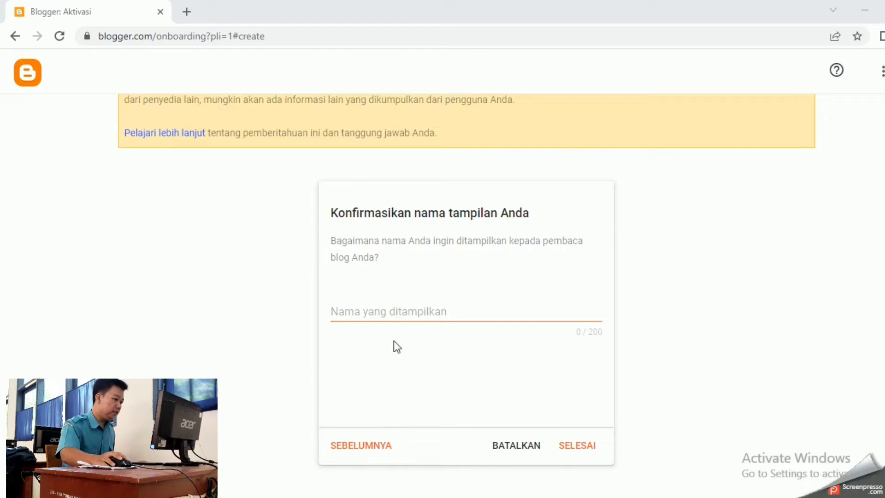
left_click(405, 311)
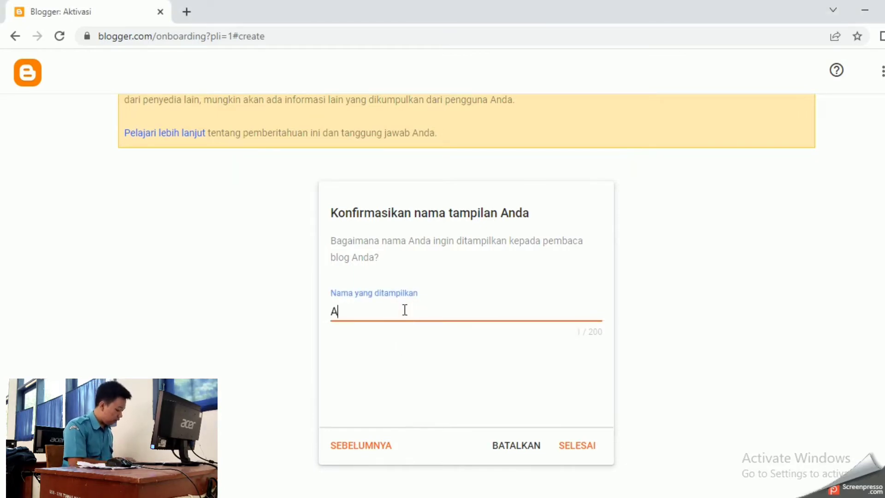
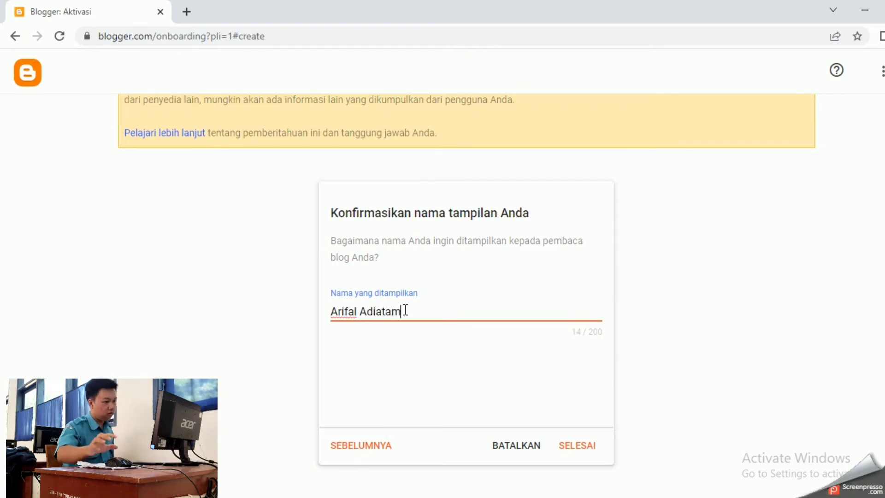
left_click(581, 446)
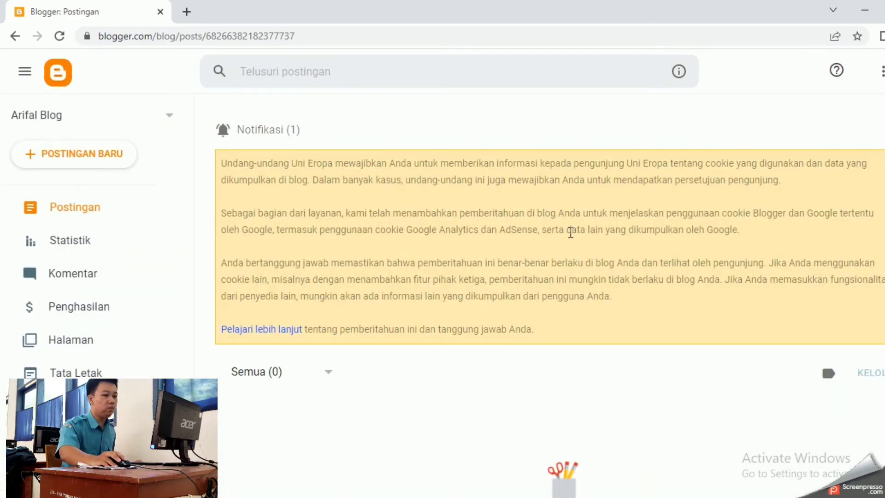
Start a new post from the Postingan dashboard with + POSTINGAN BARU
scroll(618, 224, "down", 2)
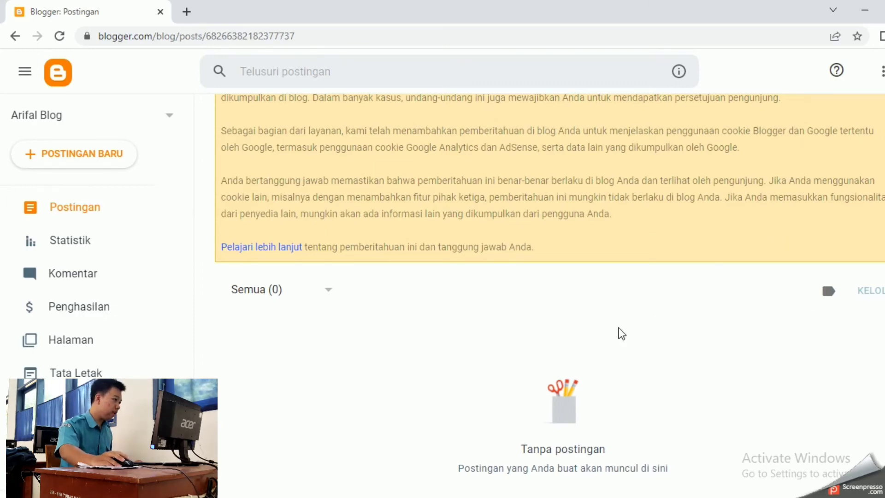
left_click(96, 162)
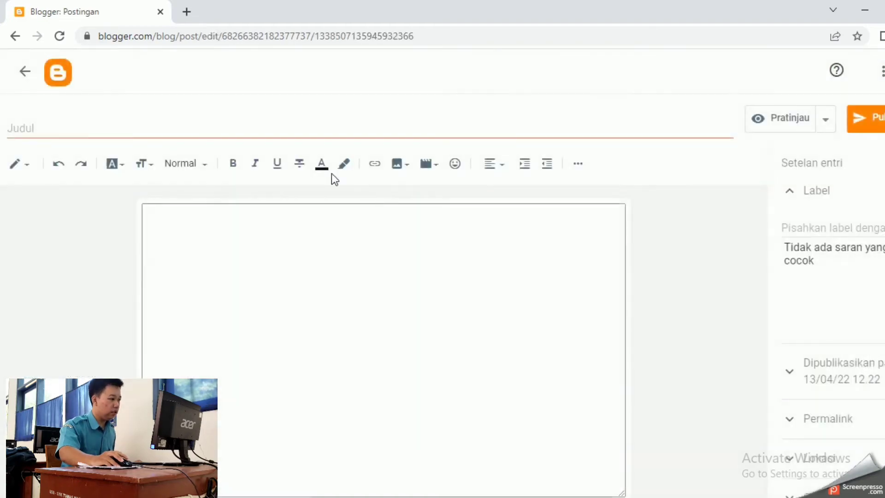
Title the post 'arifal' and write a centre-aligned body line 'Lingkungan'
left_click(121, 130)
type("ar")
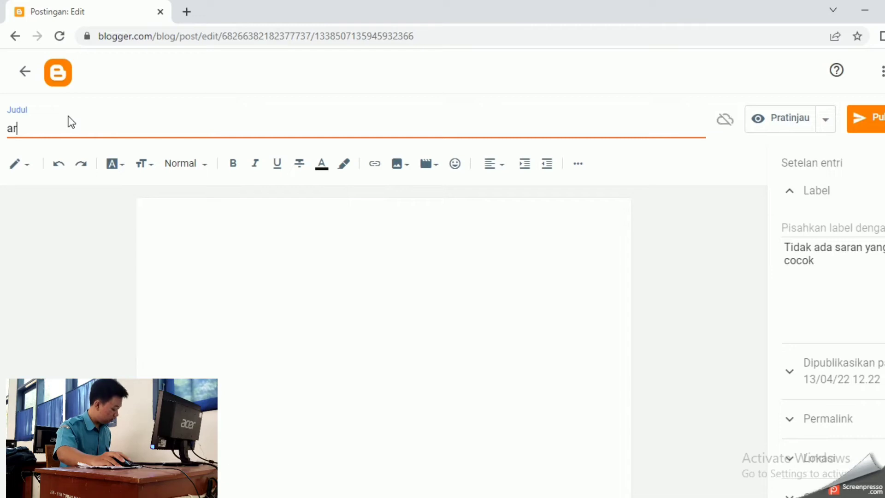
type("ifal")
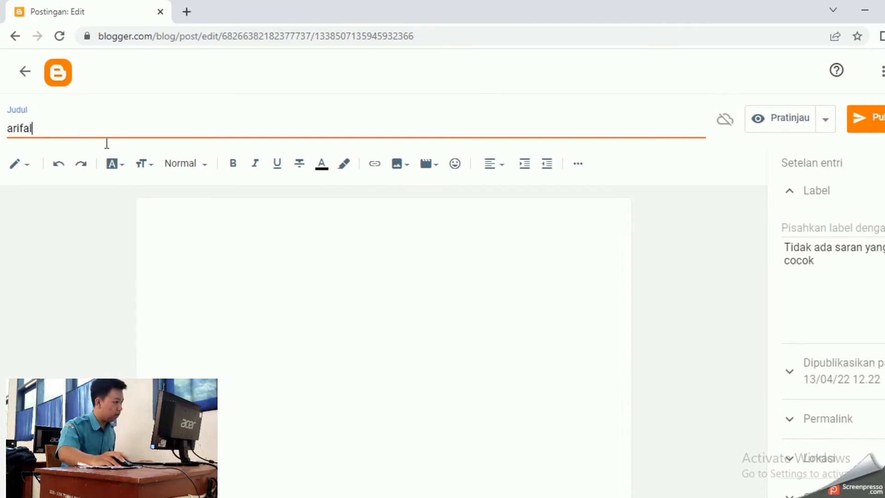
left_click(347, 271)
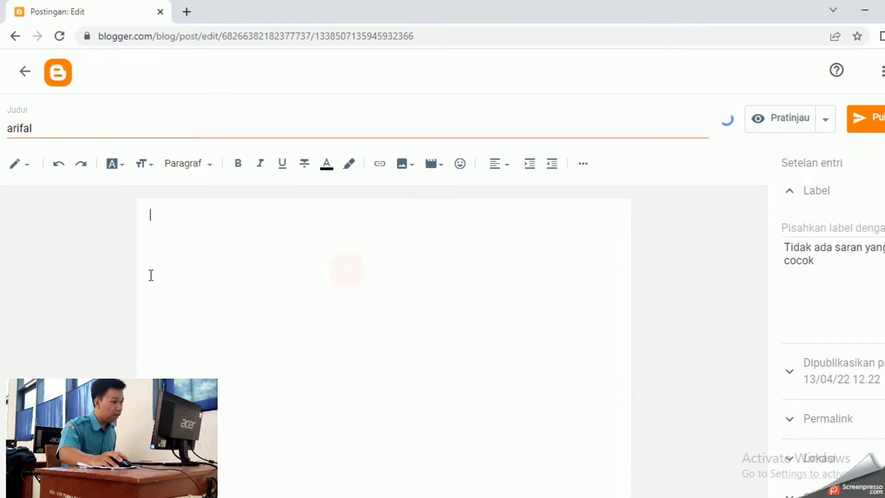
left_click(507, 165)
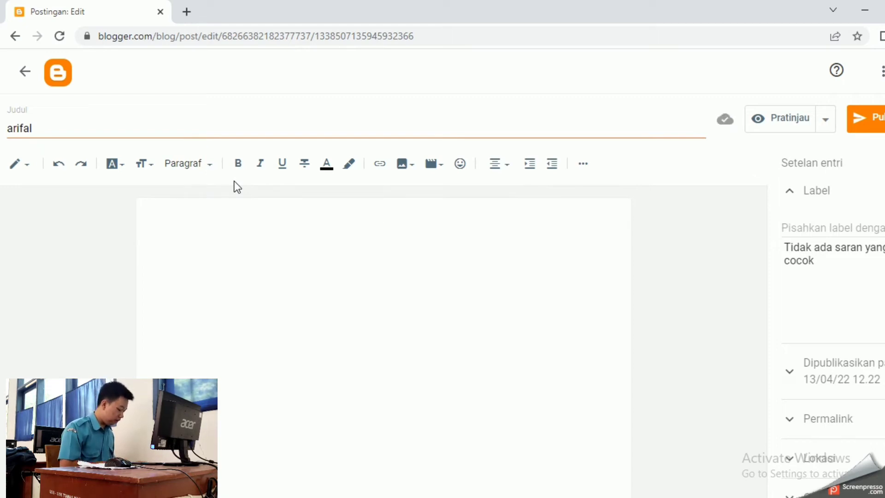
type("kungan")
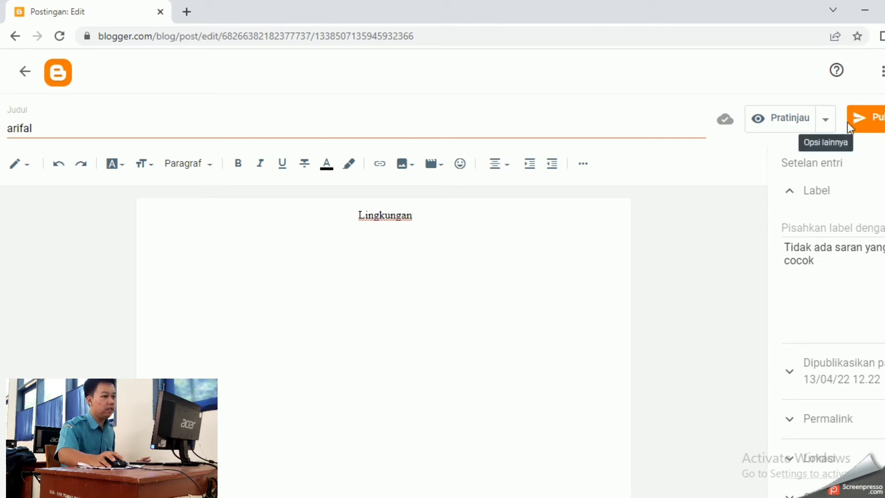
Publish the 'arifal' post, confirm it, and open a new browser tab
left_click(861, 133)
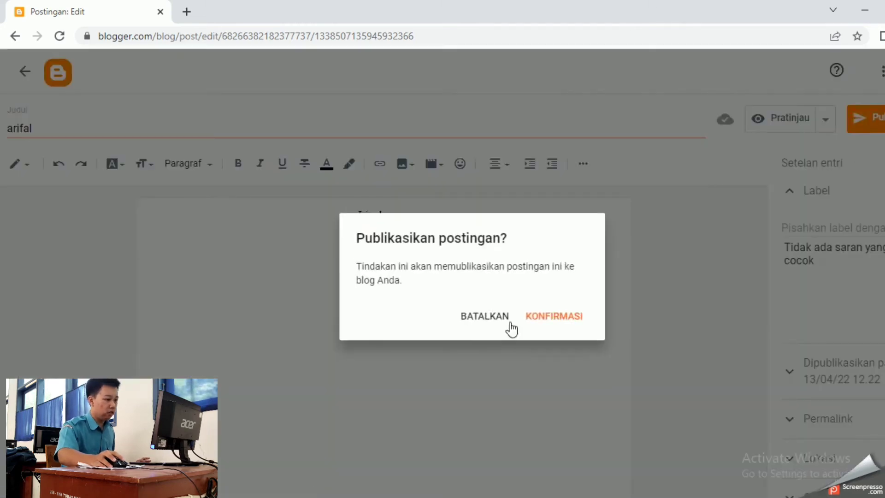
left_click(573, 319)
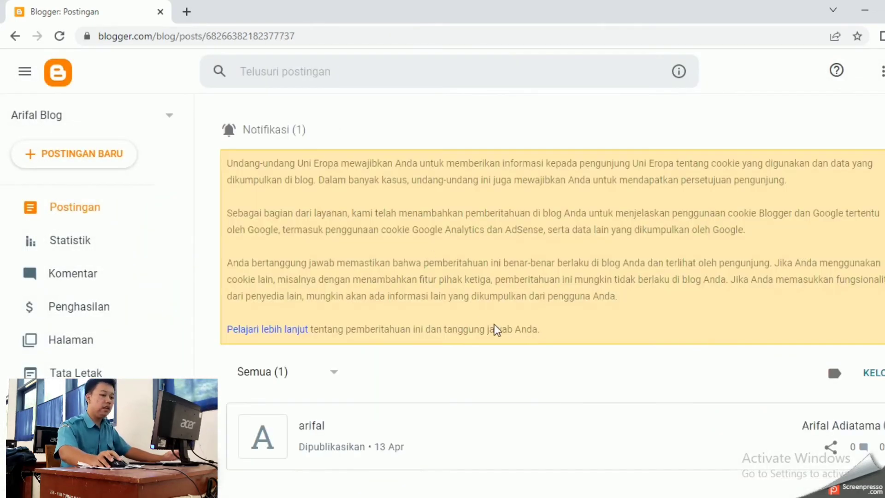
mouse_move(672, 435)
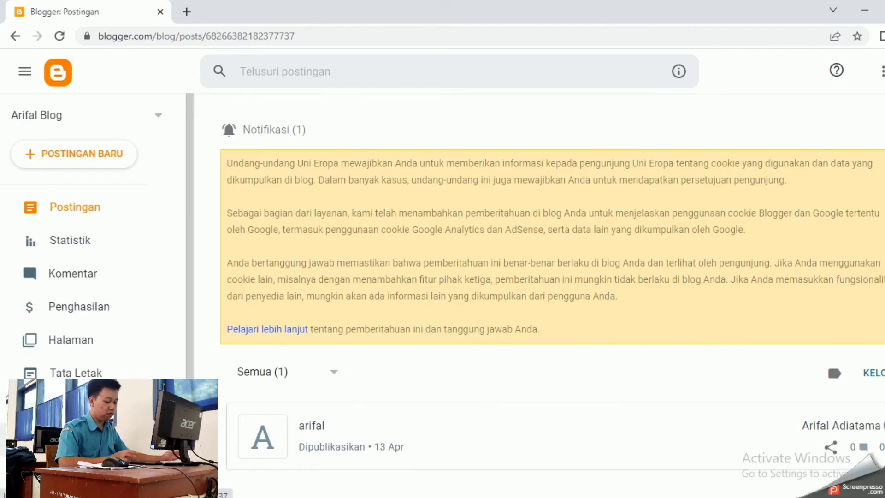
key("ctrl+t")
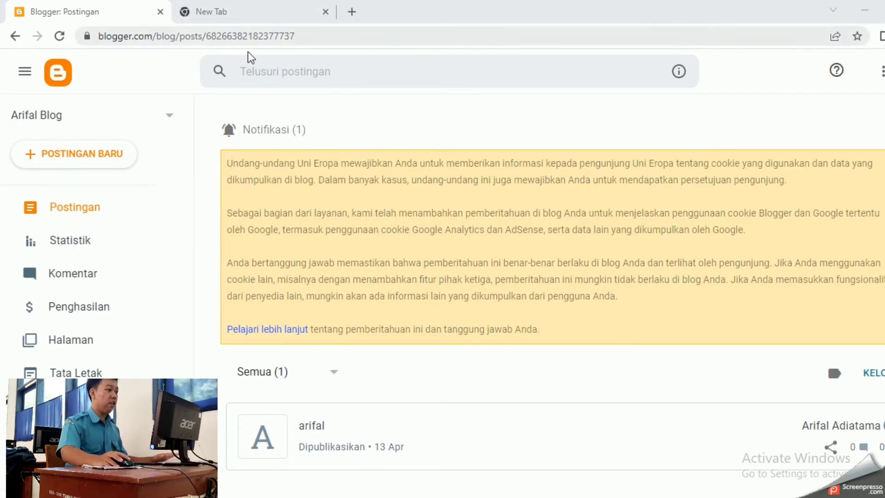
Go to arifaladiatama.blogspot.com in the new tab to see the live 'arifal' post
left_click(252, 11)
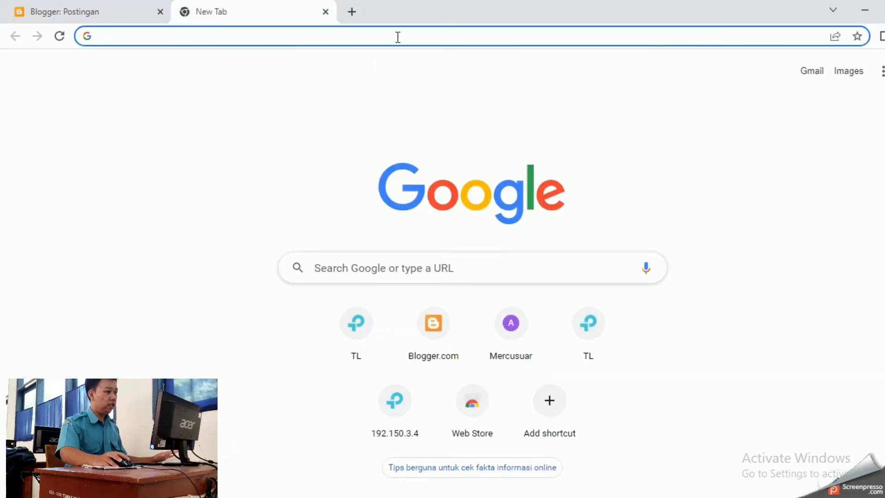
left_click(399, 36)
type("ar")
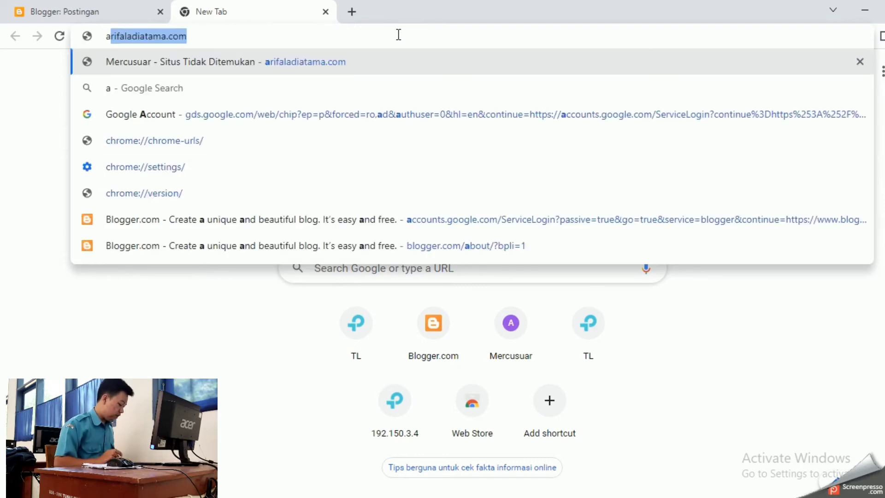
type("ifa")
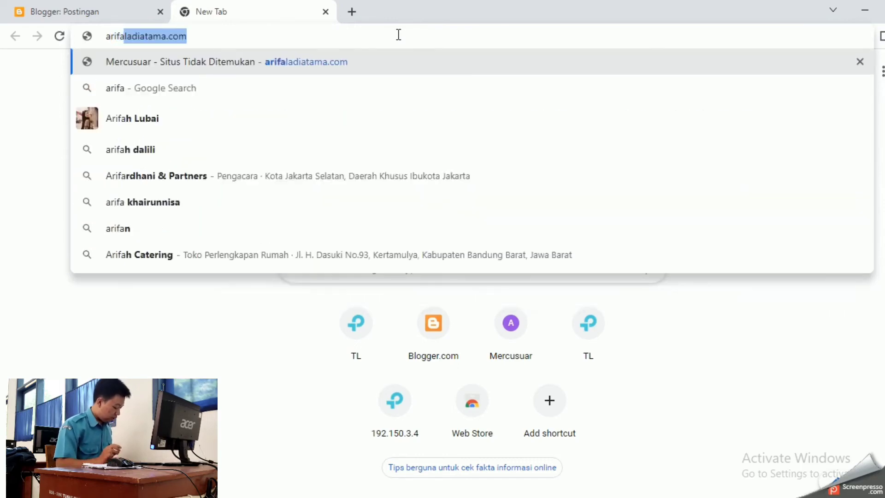
type("ladiatam")
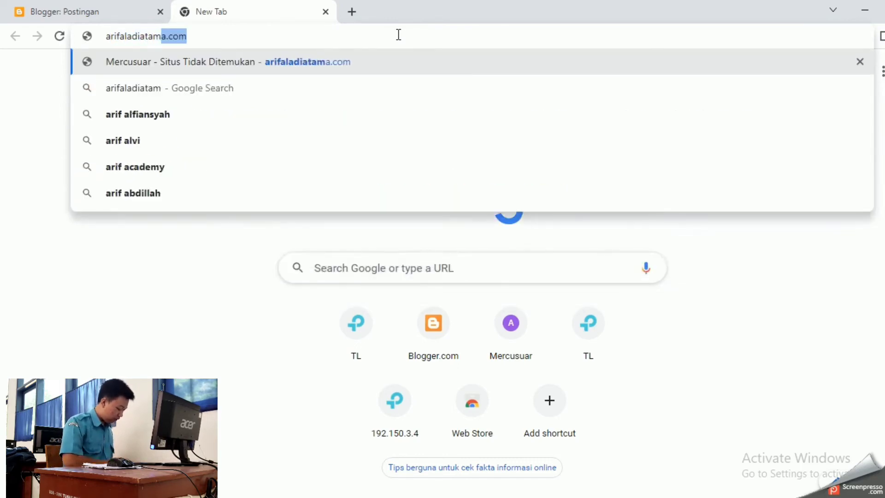
type("a.blo")
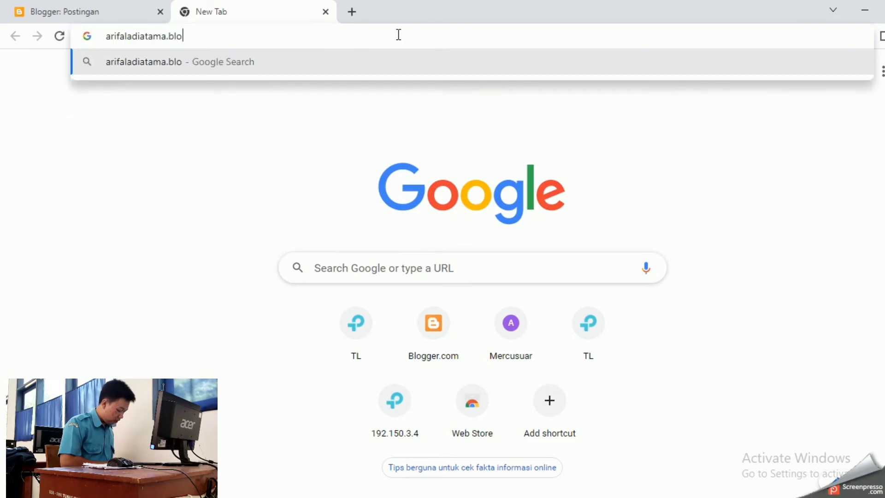
type("gspot.com")
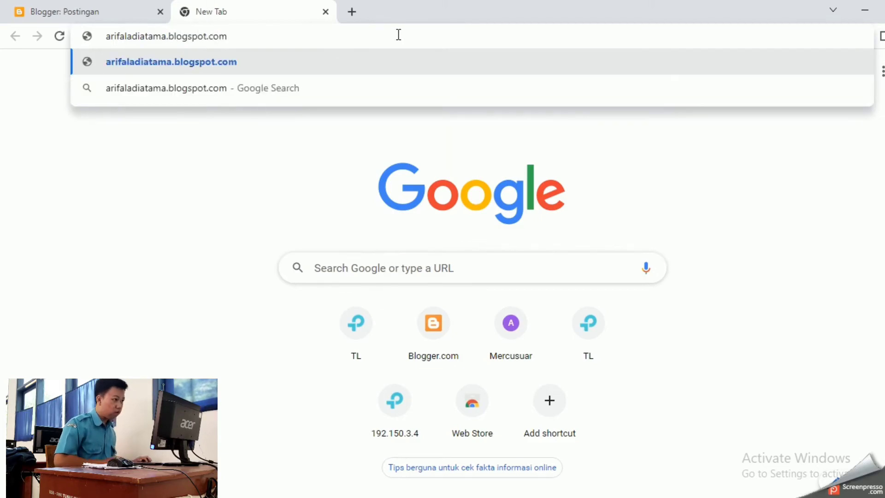
key("Return")
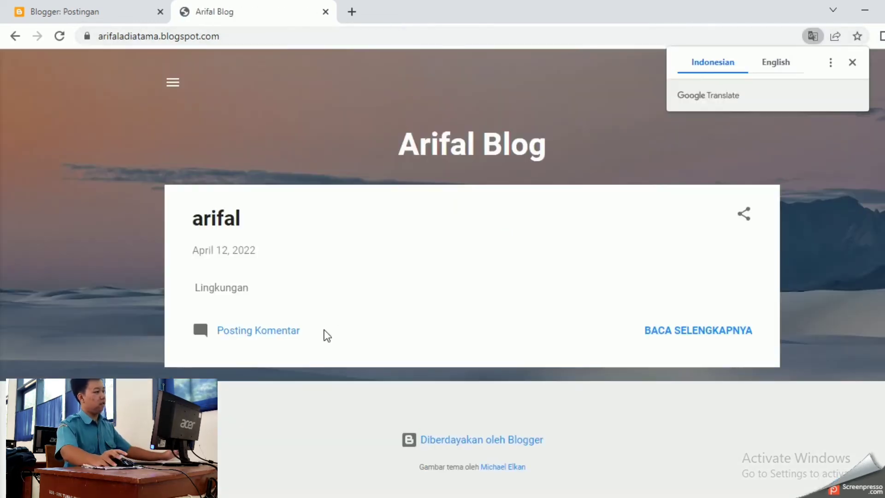
Close the Google Translate bubble and open the arifal post's full page showing 'Lingkungan'
left_click(853, 65)
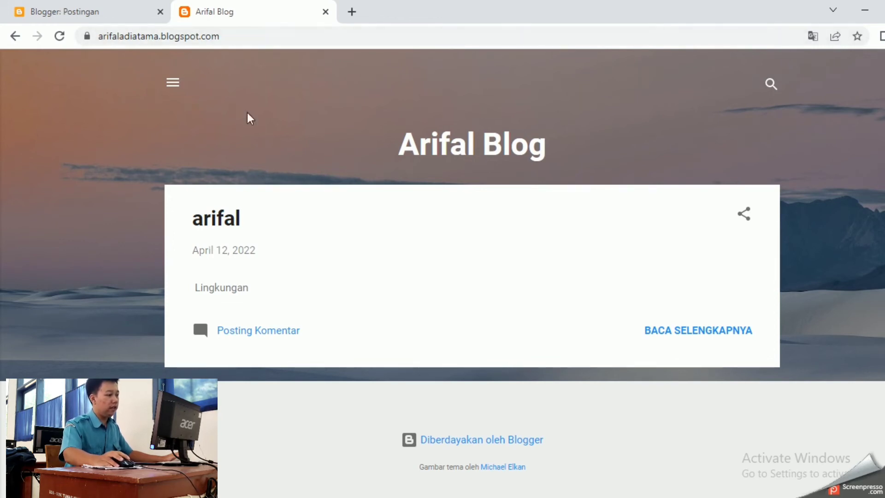
left_click(280, 289)
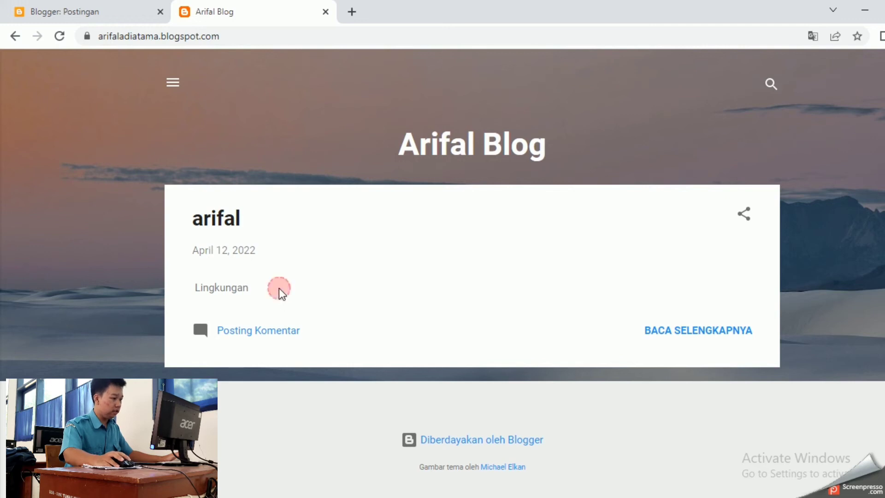
left_click(672, 339)
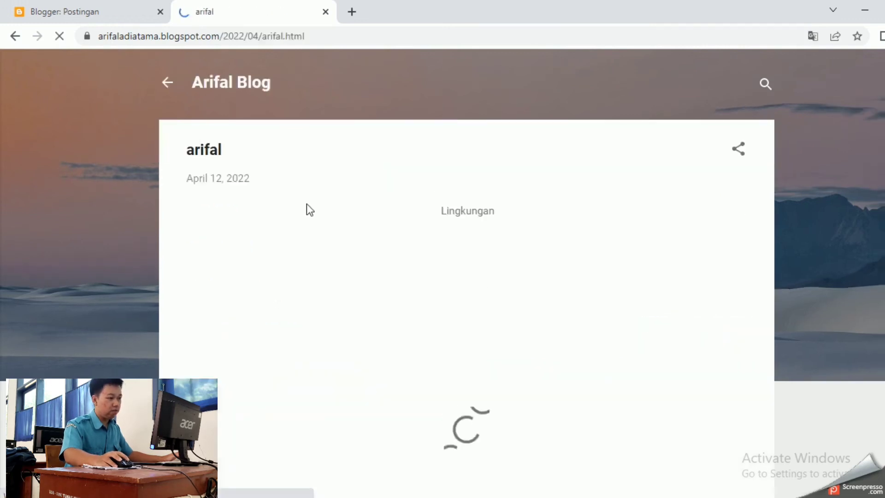